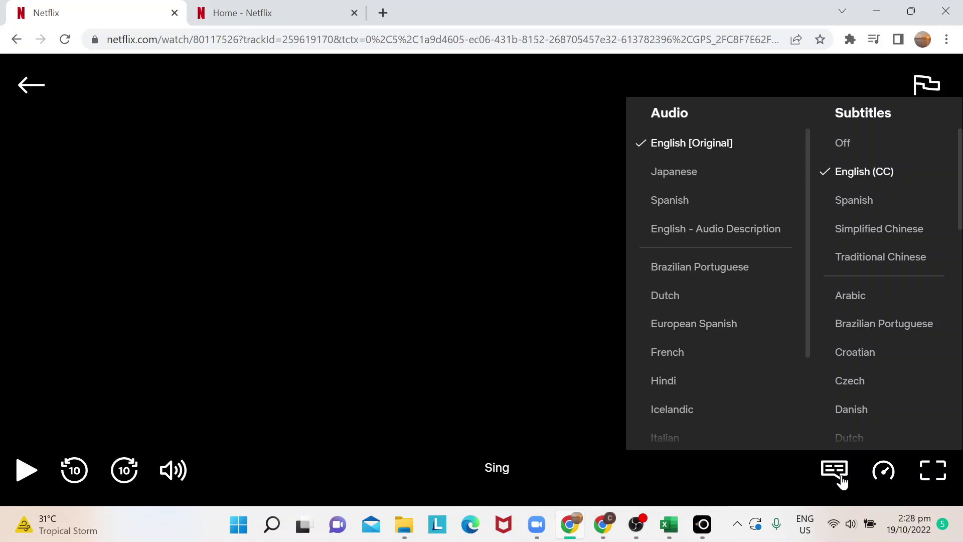
{"action": "scroll", "coordinate": [879, 324], "scroll_direction": "down", "scroll_amount": 4}
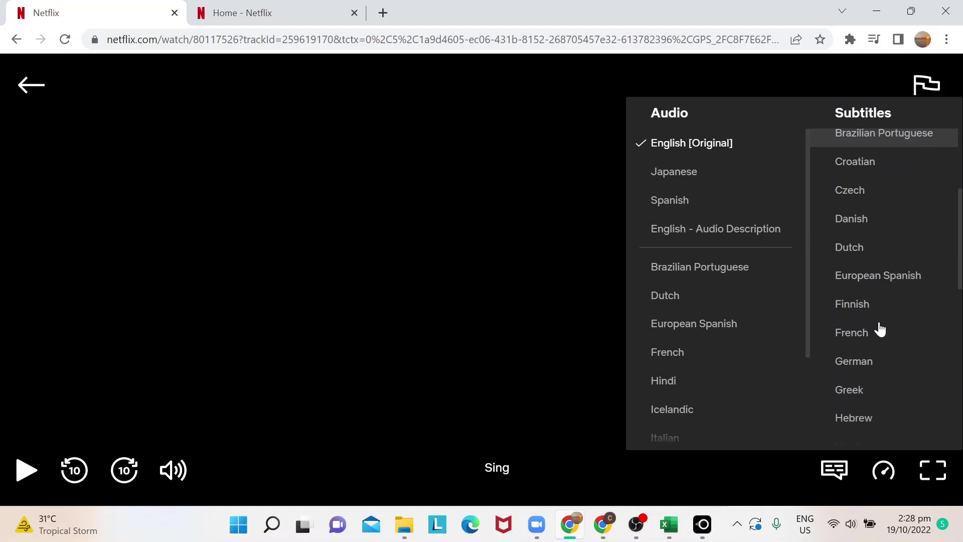
{"action": "scroll", "coordinate": [879, 328], "scroll_direction": "down", "scroll_amount": 3}
{"action": "scroll", "coordinate": [879, 327], "scroll_direction": "up", "scroll_amount": 5}
{"action": "scroll", "coordinate": [878, 327], "scroll_direction": "up", "scroll_amount": 4}
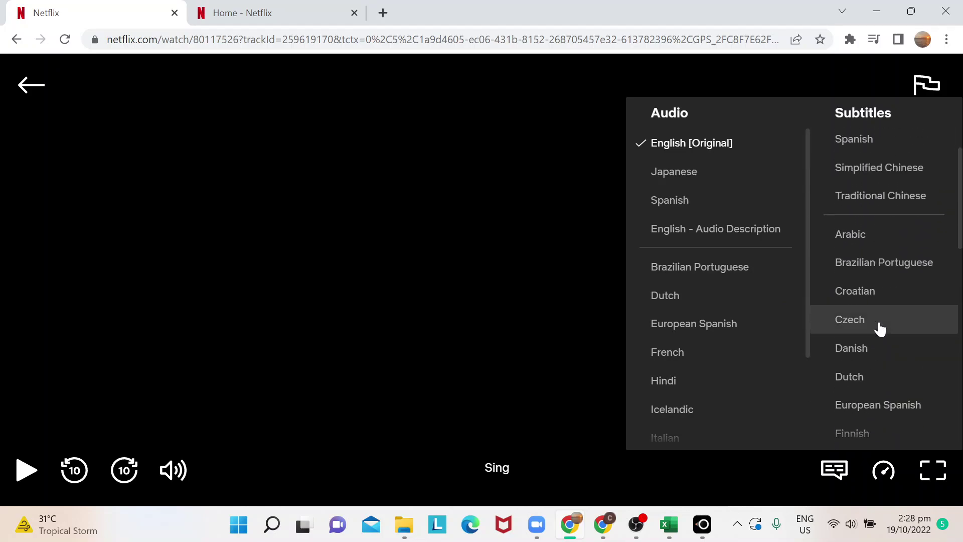
{"action": "scroll", "coordinate": [878, 327], "scroll_direction": "up", "scroll_amount": 3}
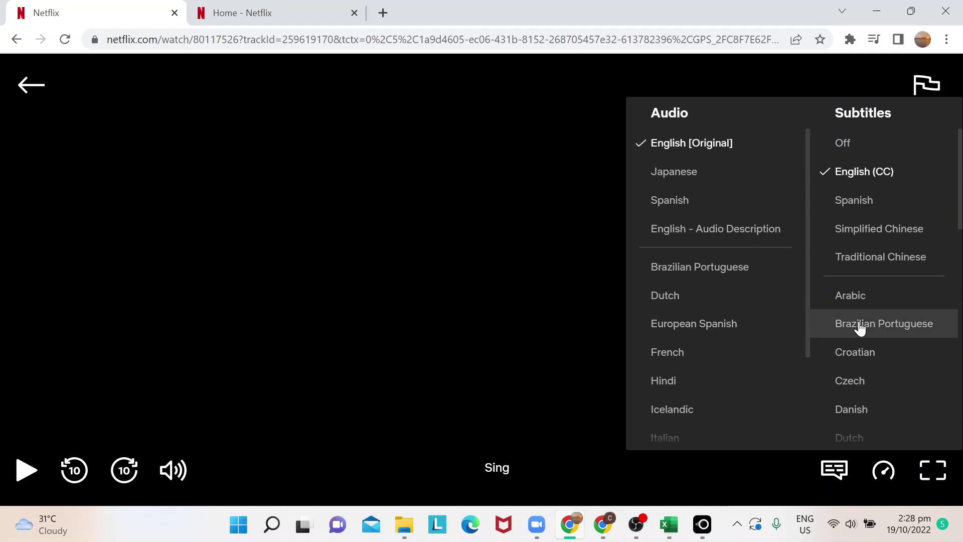
Set the Subtitles option for Sing to Off, keeping English audio
{"action": "left_click", "coordinate": [858, 143]}
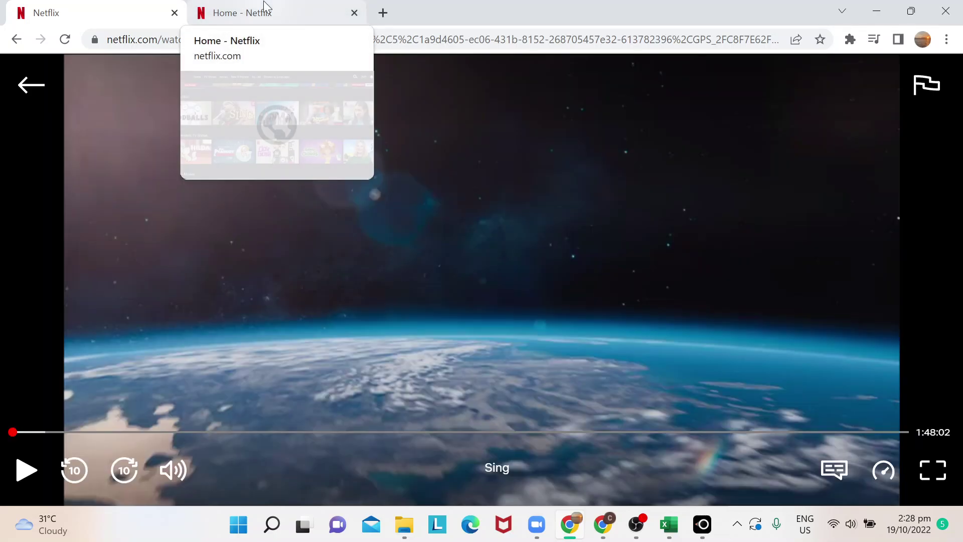
From the Home - Netflix tab, go to the Help Center via the profile menu
{"action": "left_click", "coordinate": [267, 9]}
{"action": "mouse_move", "coordinate": [892, 80]}
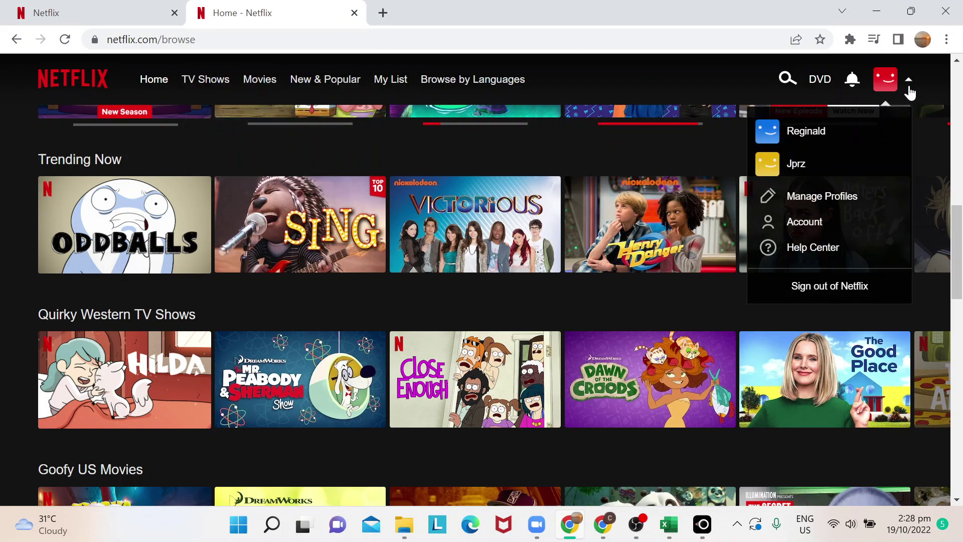
{"action": "left_click", "coordinate": [812, 246]}
{"action": "scroll", "coordinate": [556, 283], "scroll_direction": "up", "scroll_amount": 3}
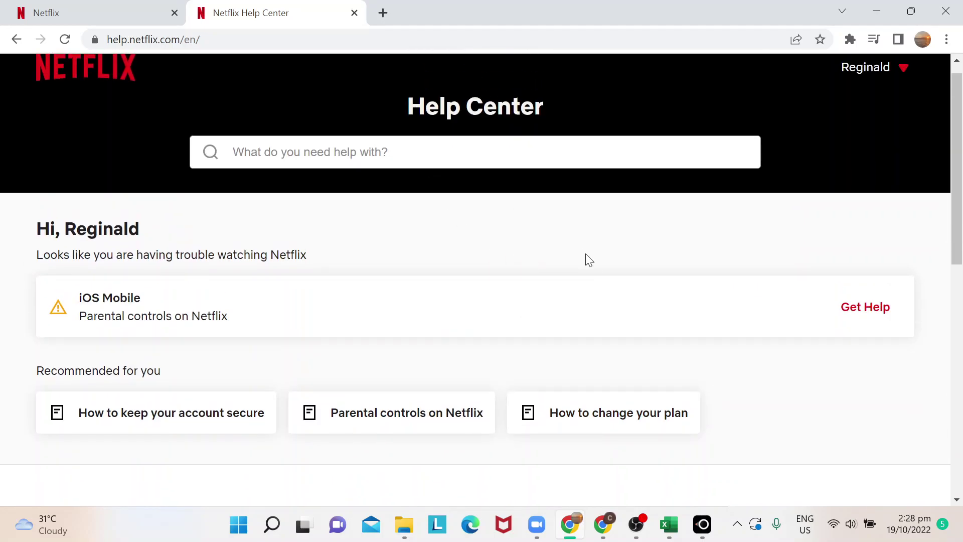
{"action": "scroll", "coordinate": [589, 260], "scroll_direction": "down", "scroll_amount": 3}
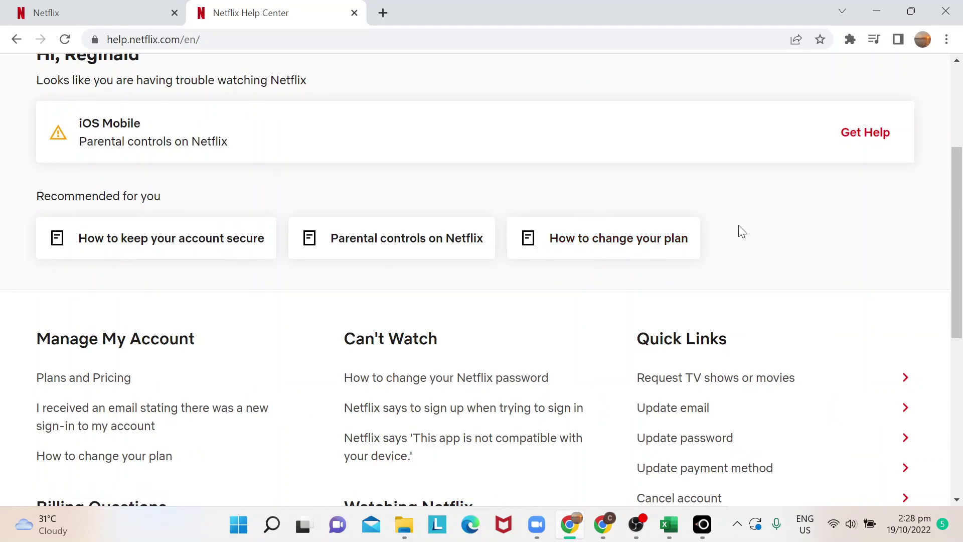
{"action": "scroll", "coordinate": [799, 256], "scroll_direction": "down", "scroll_amount": 2}
{"action": "scroll", "coordinate": [800, 256], "scroll_direction": "up", "scroll_amount": 3}
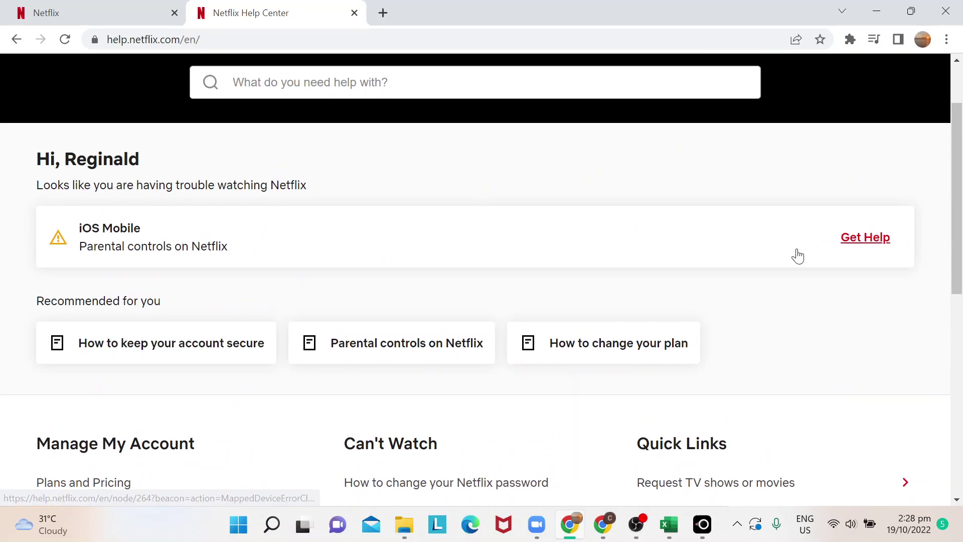